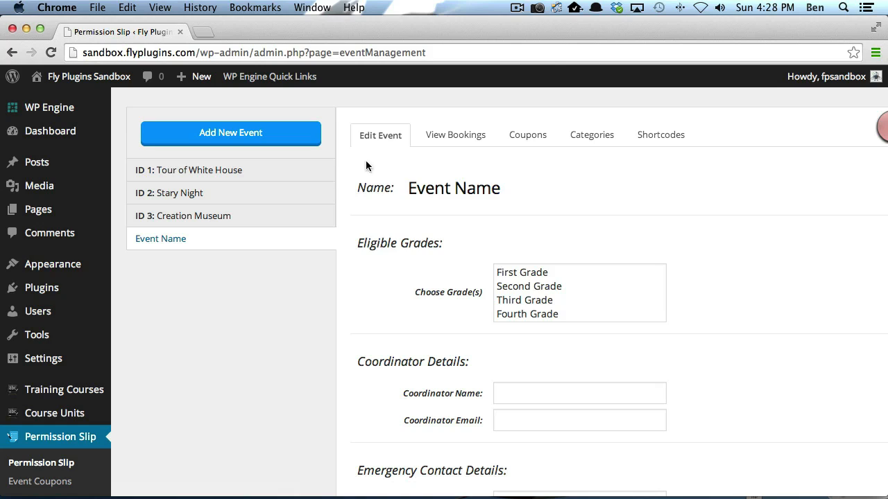
Step: Replace the placeholder name with 'Birch Aquarium' and select Seventh and Eighth Grade as eligible grades
left_click_drag(501, 188, 375, 188)
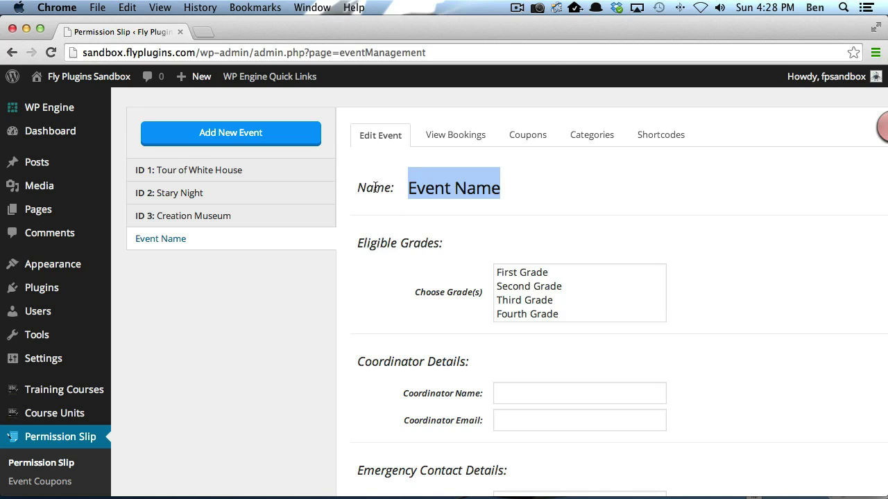
type("Birc")
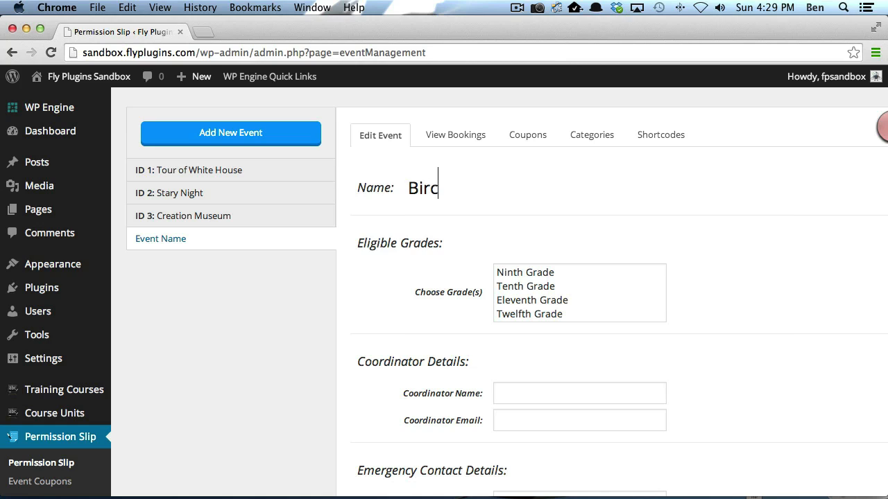
type("h Aquarium")
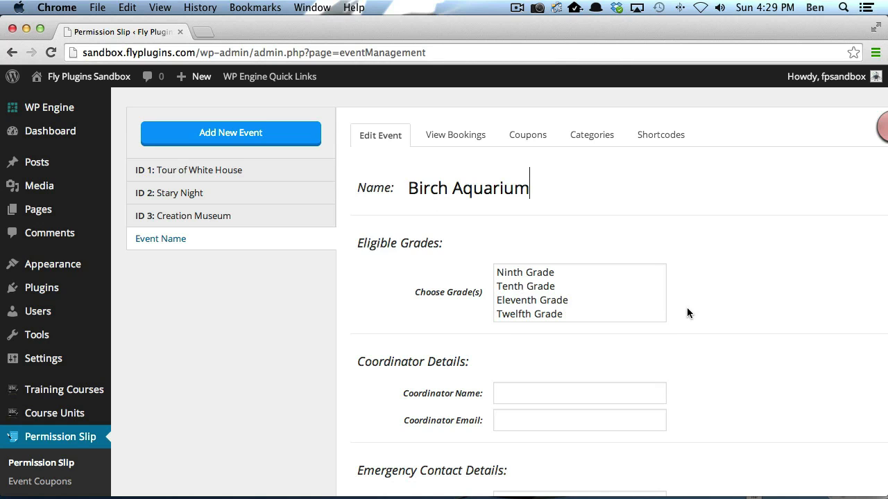
scroll(686, 308, "down", 2)
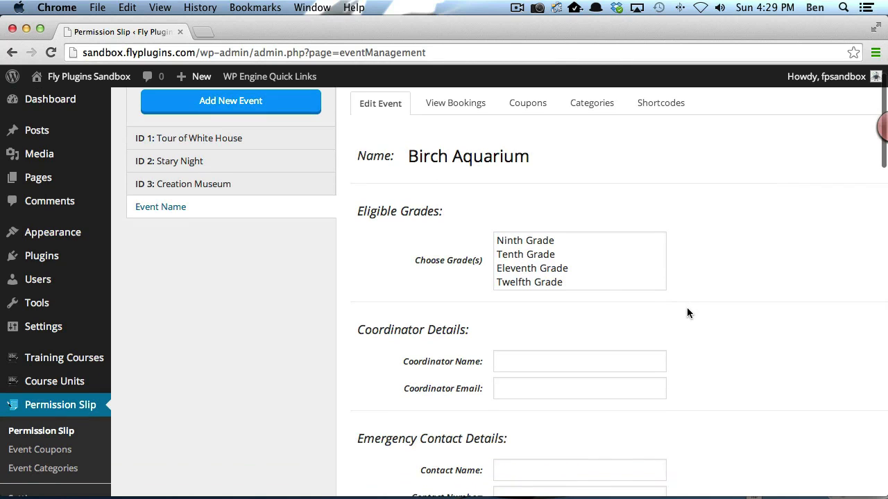
scroll(517, 259, "up", 3)
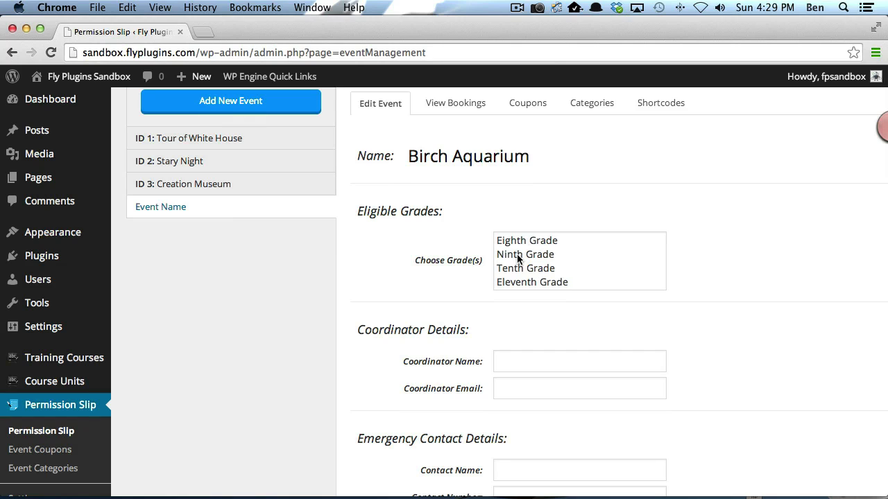
scroll(517, 258, "up", 5)
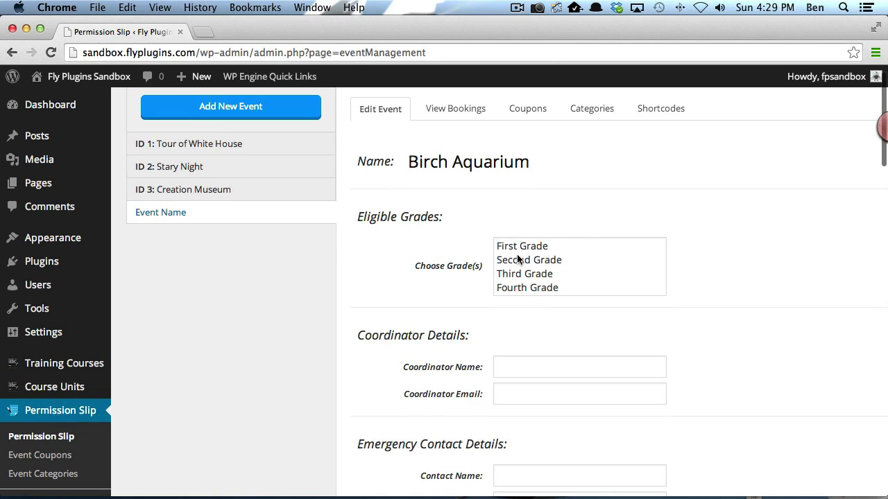
scroll(506, 269, "down", 3)
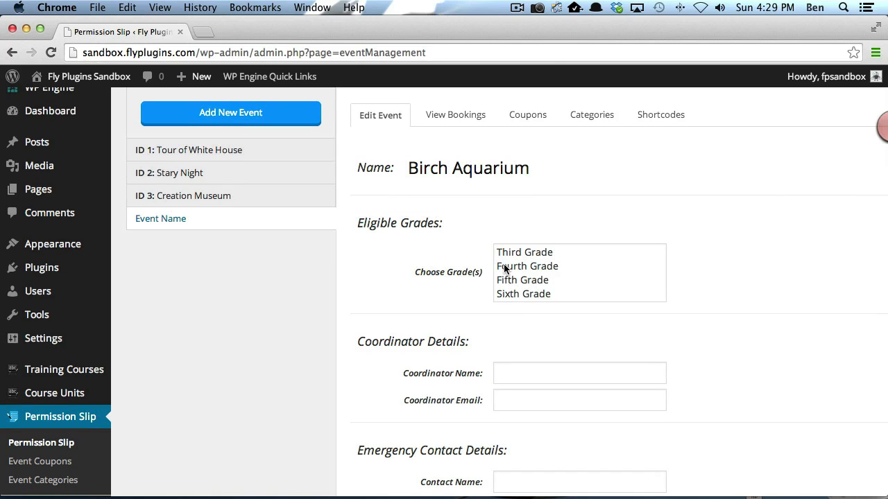
scroll(503, 265, "up", 3)
scroll(448, 263, "down", 2)
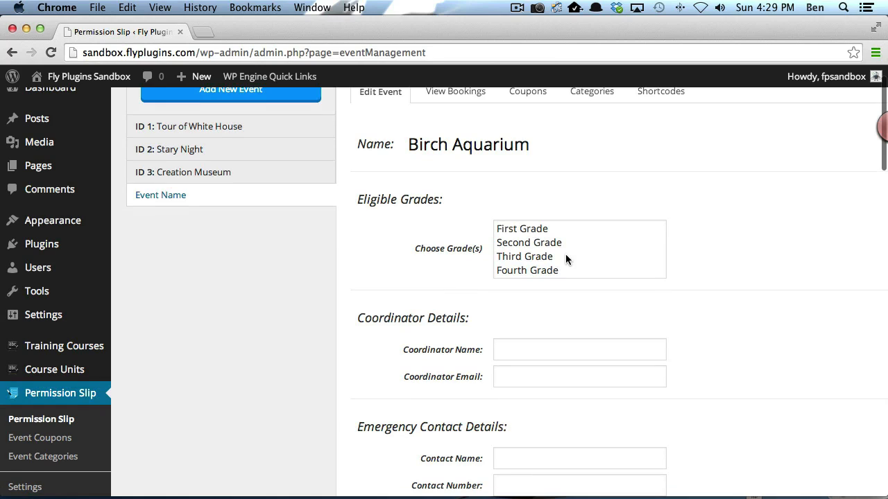
scroll(544, 256, "down", 1)
scroll(545, 257, "down", 1)
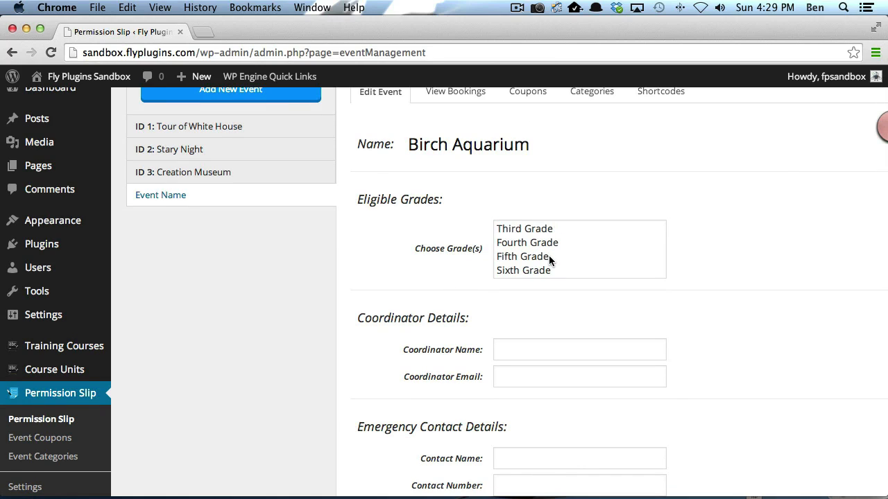
scroll(555, 257, "down", 1)
scroll(555, 258, "down", 1)
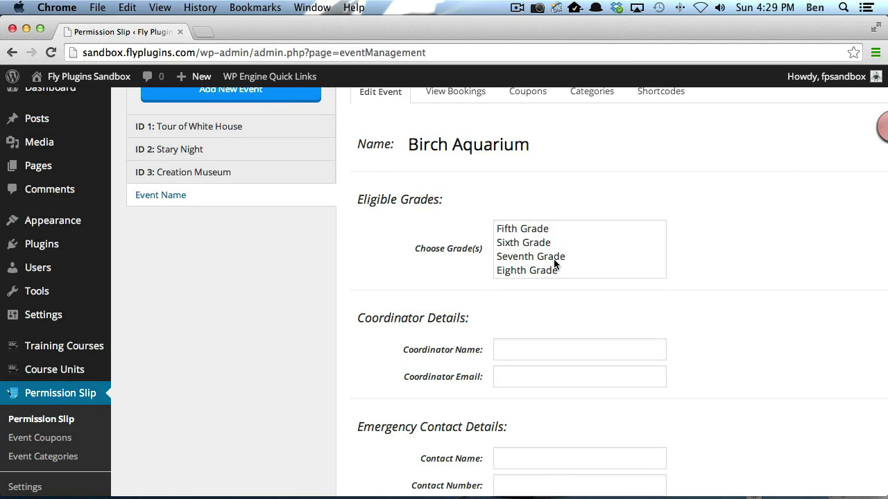
left_click(536, 257)
left_click(521, 270, "super")
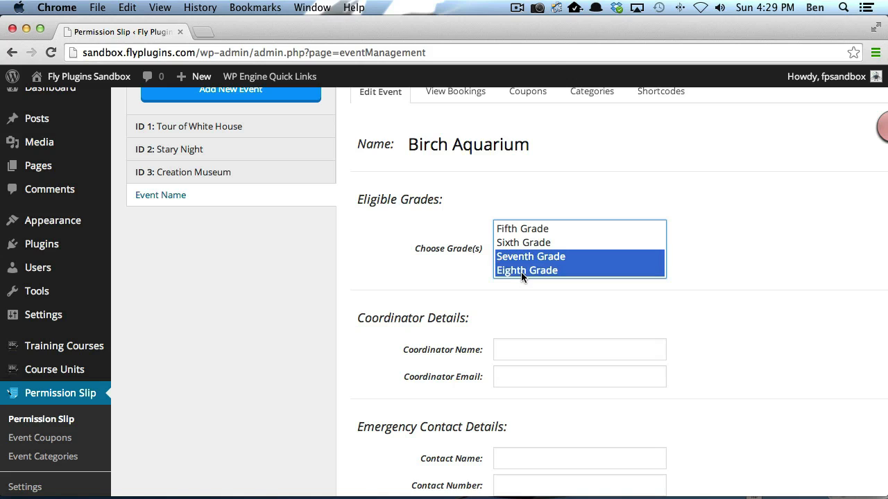
scroll(451, 281, "down", 2)
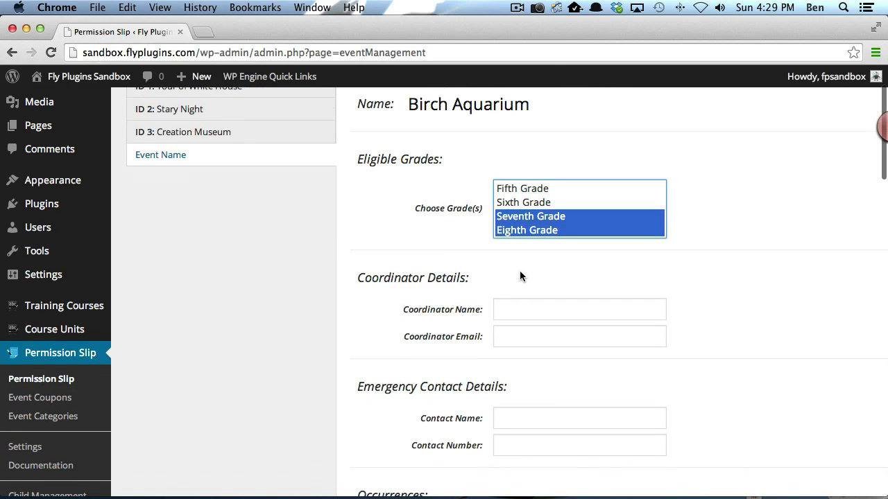
scroll(517, 274, "down", 4)
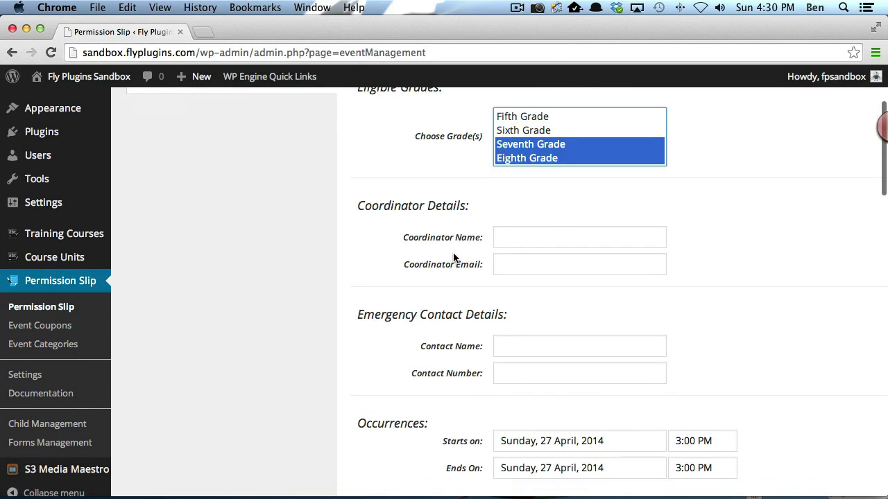
Step: Enter the coordinator's full name and e-mail address
left_click(554, 238)
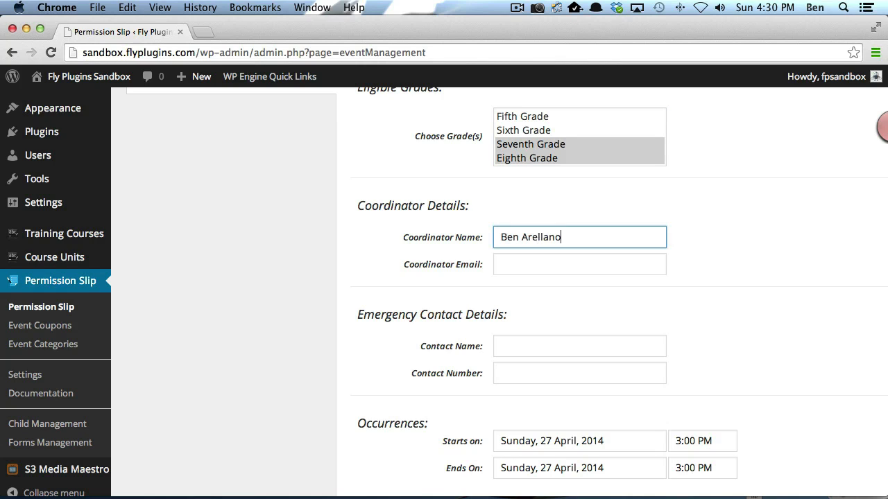
key("Tab")
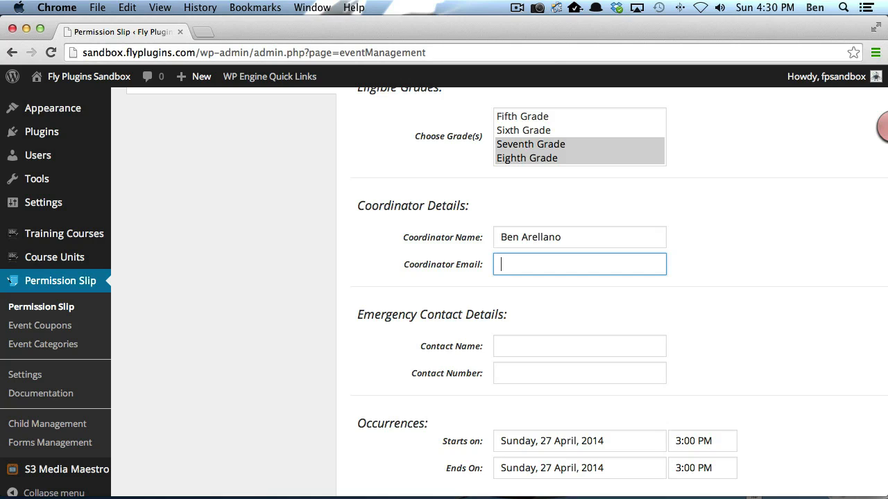
type("bj.arel")
key("BackSpace")
key("BackSpace")
key("BackSpace")
key("BackSpace")
key("BackSpace")
key("BackSpace")
key("BackSpace")
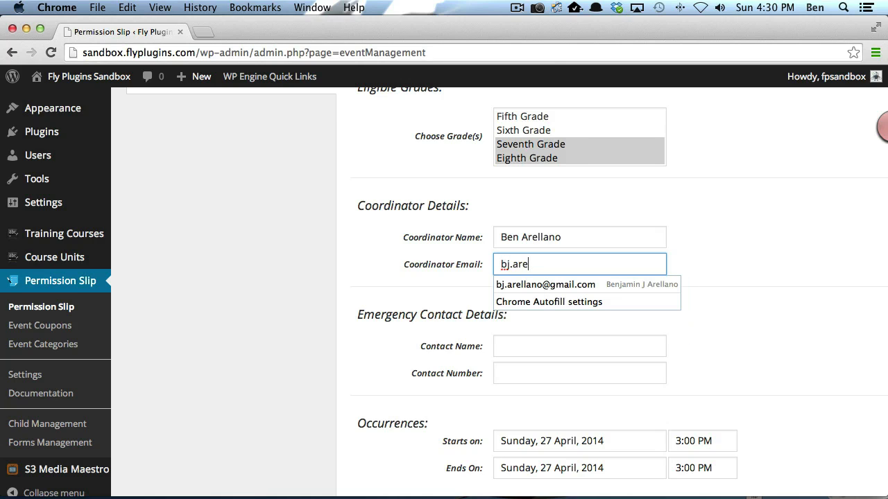
type("ben@#")
Step: Fill in the emergency contact's name and phone number
scroll(512, 277, "down", 1)
left_click(512, 267)
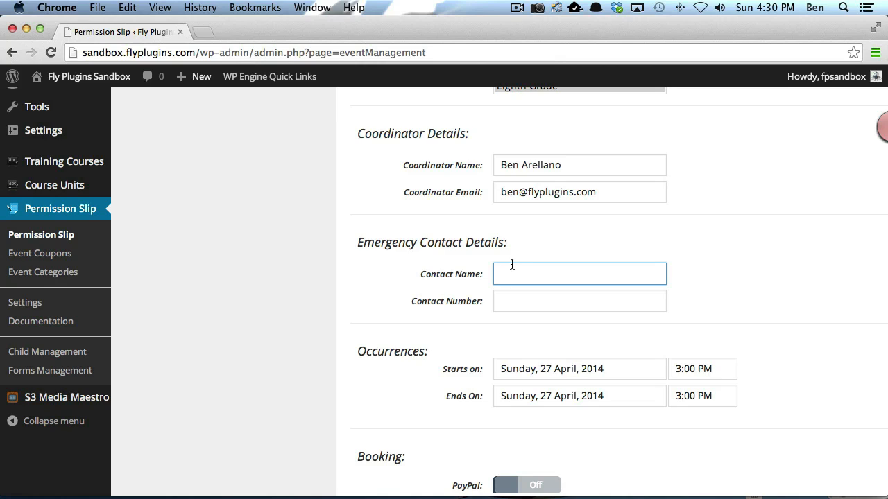
key("Tab")
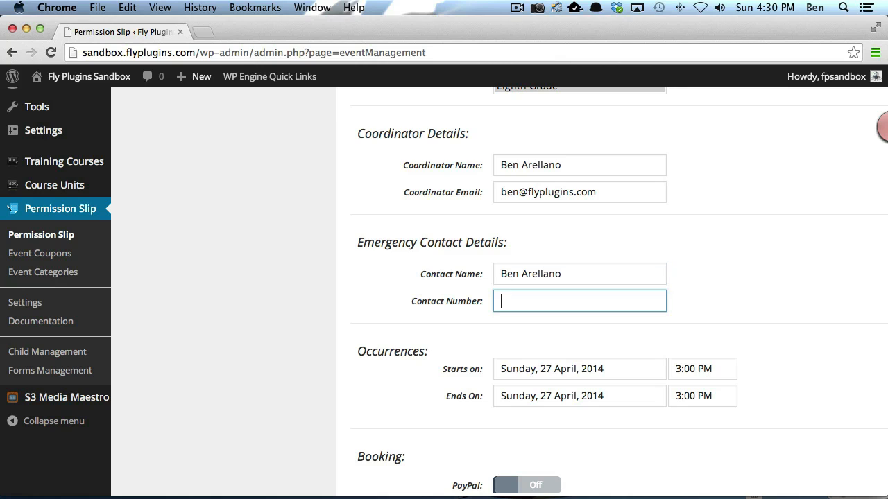
type("123-123-1233")
Step: Set the event start to 28 April 2014 with a 4 AM start time
scroll(509, 293, "down", 3)
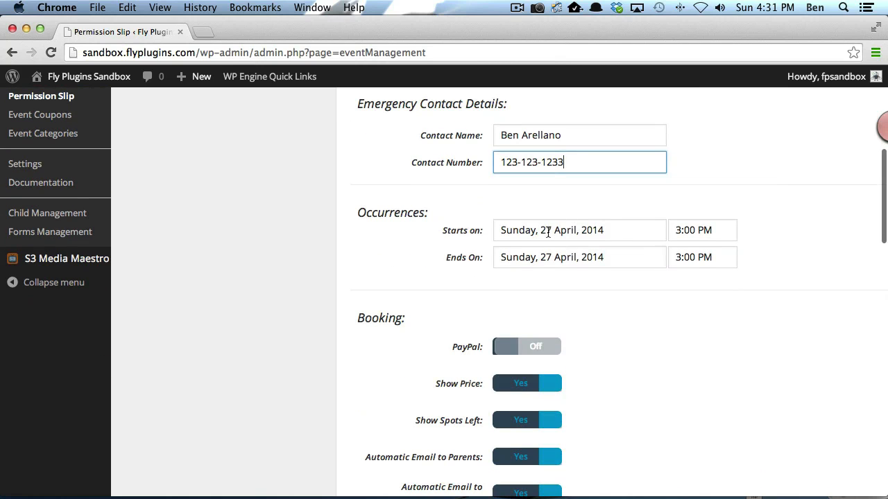
left_click(547, 231)
left_click(533, 375)
left_click(676, 231)
type("4")
left_click(699, 230)
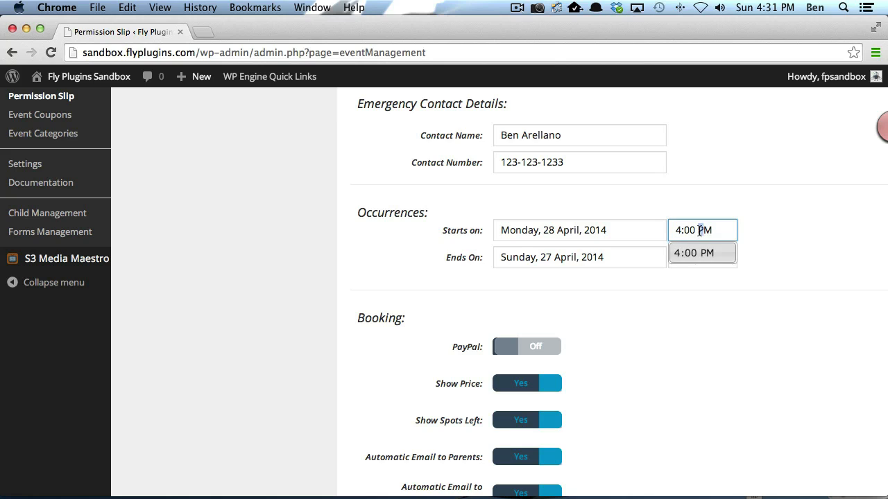
type("a")
left_click(586, 257)
Step: Set the event end to 30 April 2014 at 5:00 PM
left_click(584, 404)
left_click(676, 259)
type("5:00 PM")
left_click(759, 245)
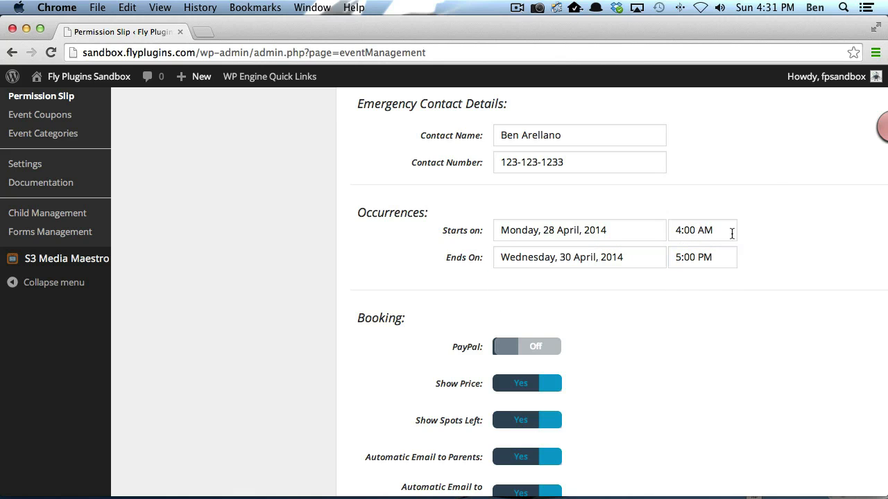
scroll(727, 289, "down", 3)
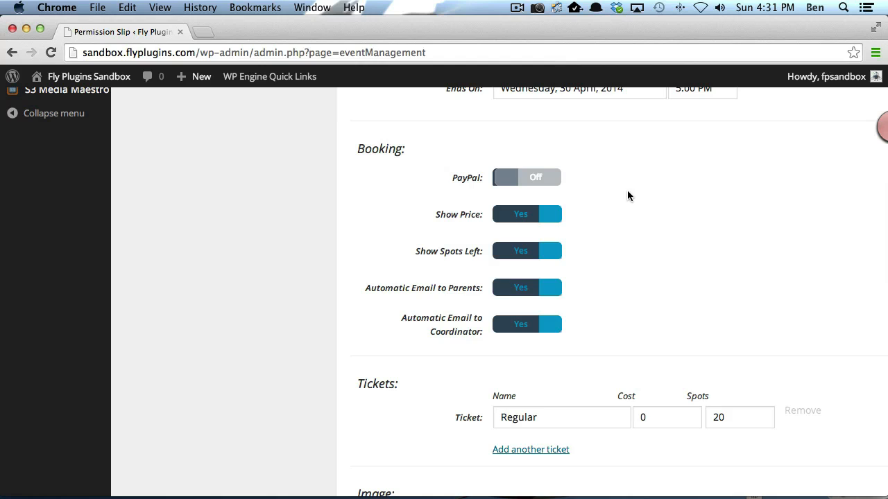
Step: Switch PayPal payments On in the Booking section, then move down to the Tickets section
left_click(541, 181)
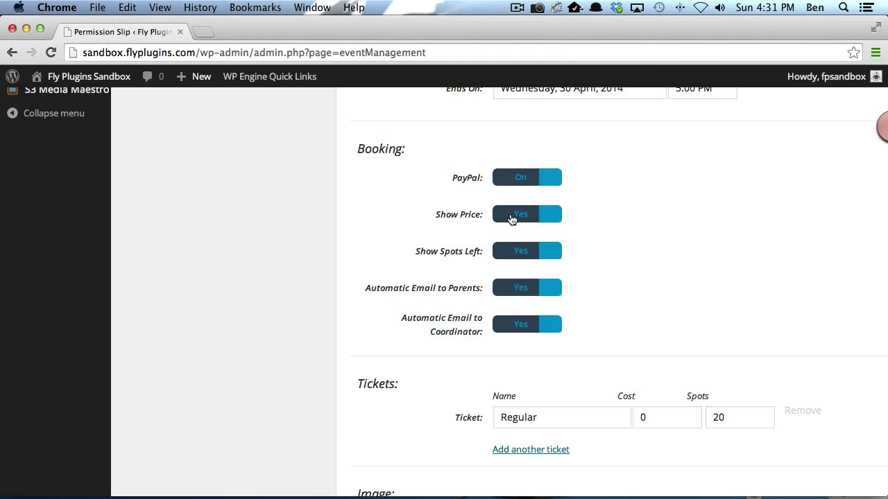
scroll(510, 219, "down", 2)
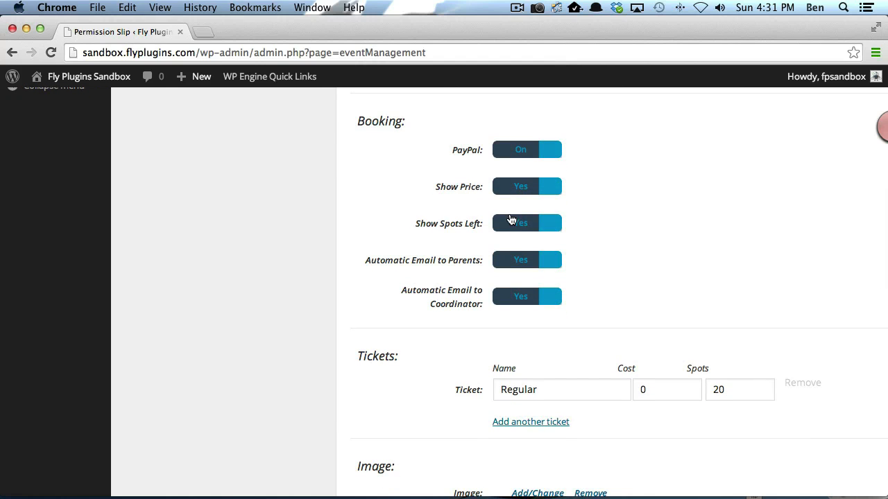
scroll(510, 219, "down", 1)
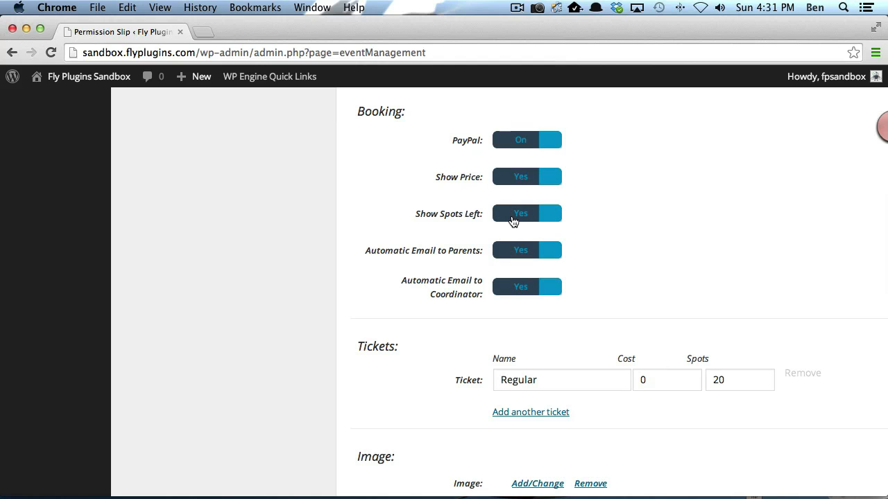
scroll(513, 221, "down", 3)
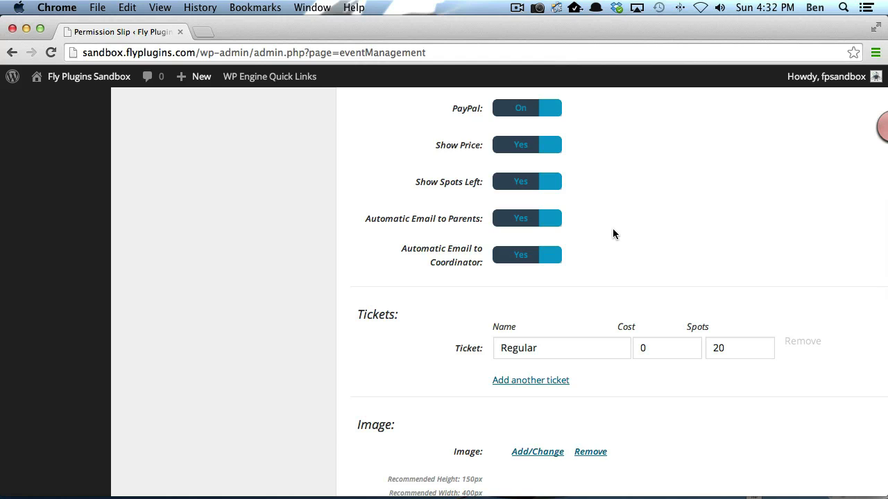
scroll(598, 254, "down", 1)
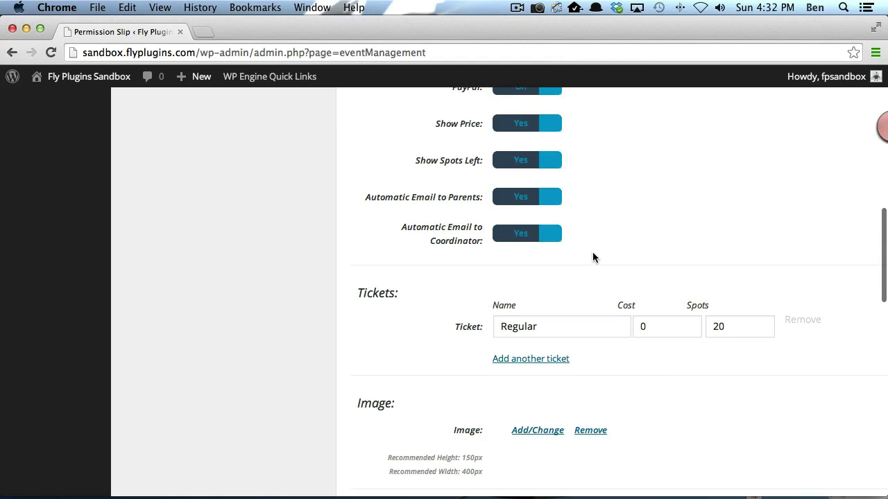
scroll(592, 252, "down", 3)
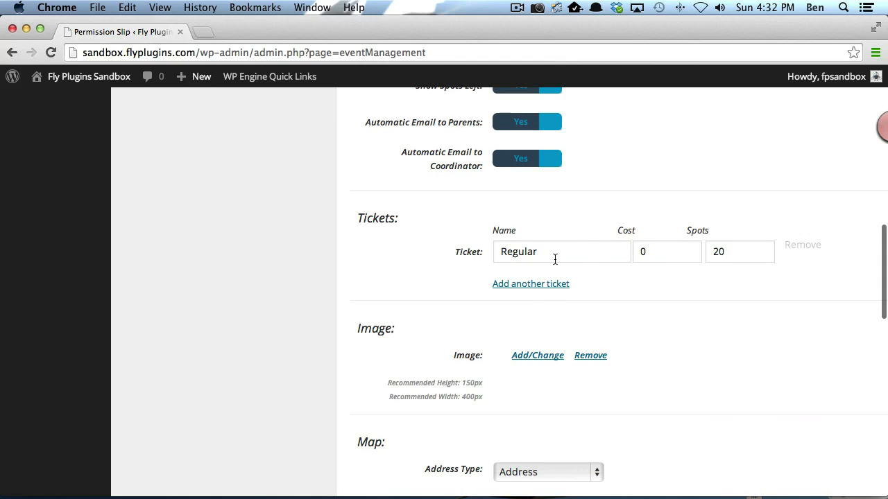
scroll(553, 257, "down", 1)
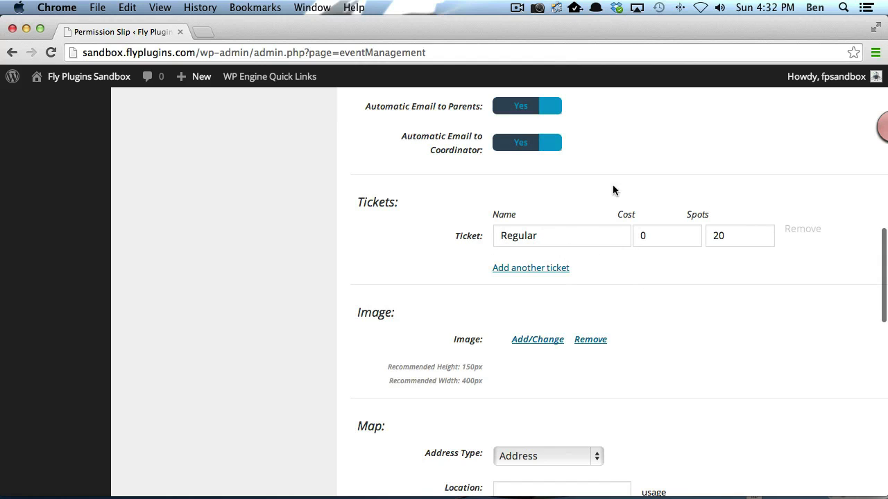
Step: Change the Regular ticket's cost to 100 and its spots count to 10
left_click(634, 240)
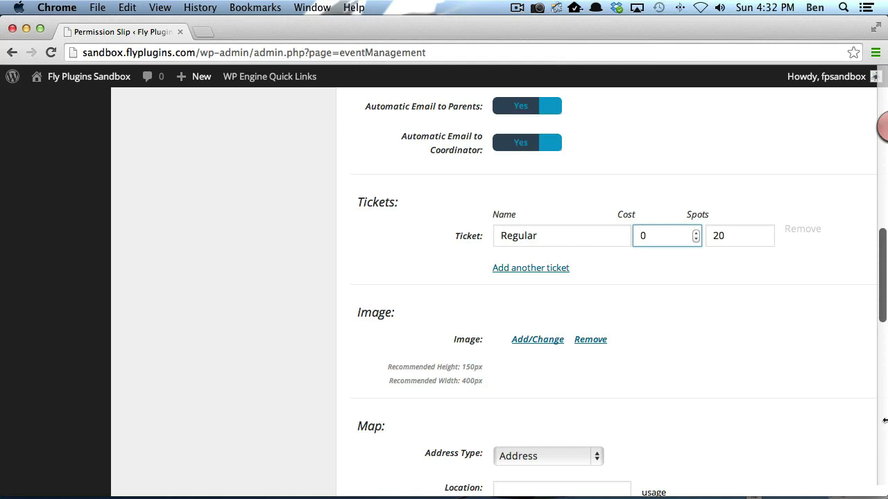
type("100")
left_click_drag(731, 236, 705, 237)
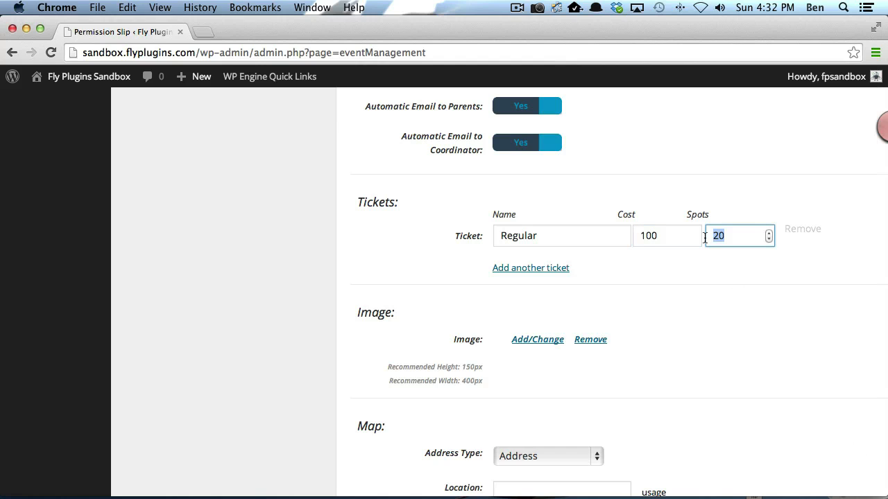
type("10")
scroll(432, 198, "down", 1)
left_click(432, 197)
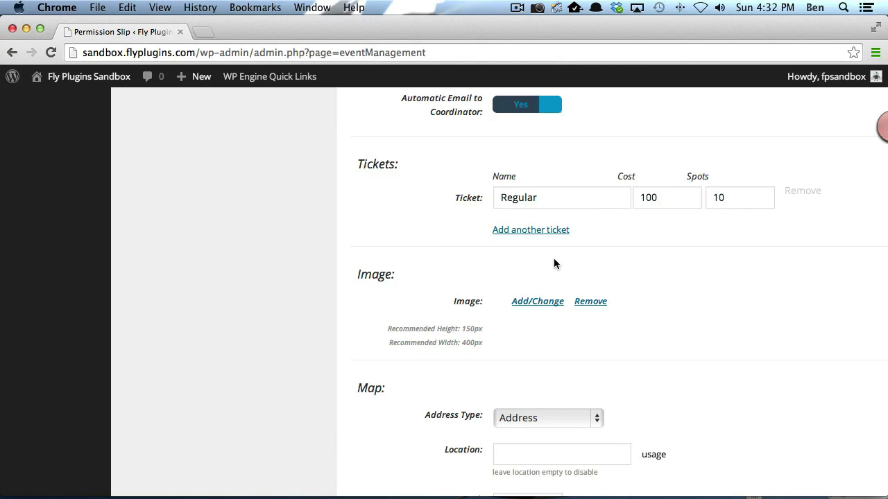
scroll(537, 277, "down", 3)
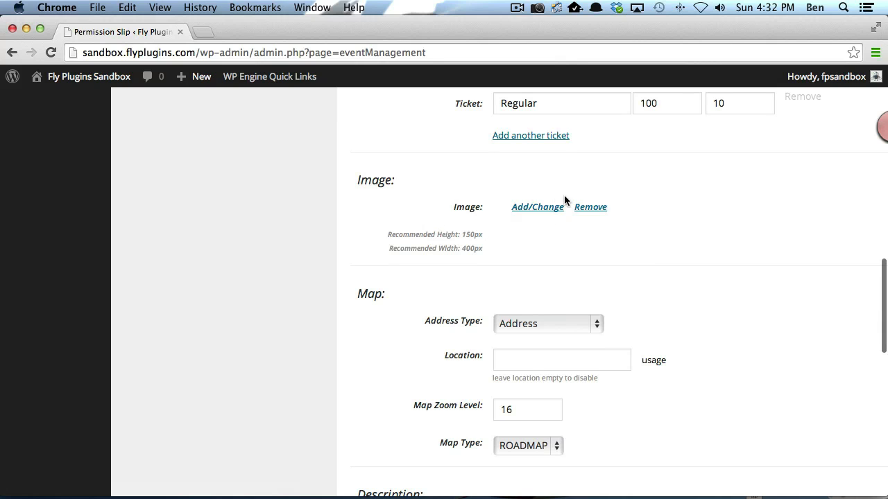
Step: Insert the logo-ba image from the Media Library as the event image
left_click(543, 210)
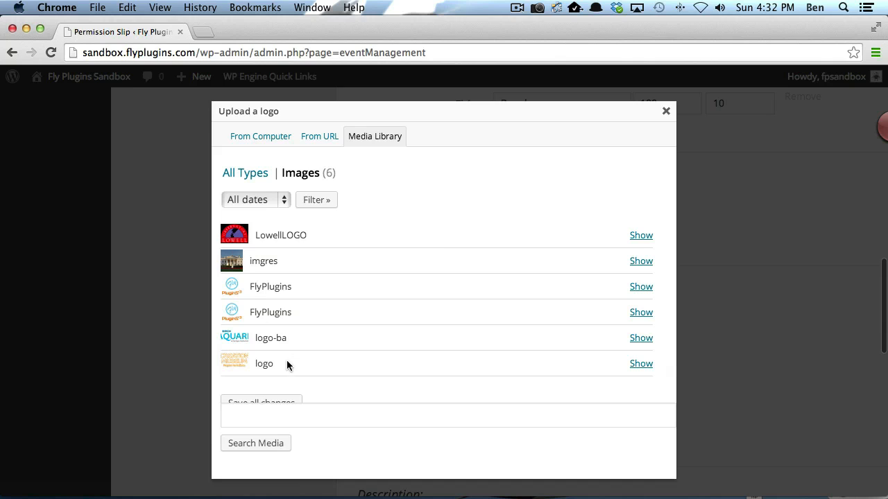
left_click(640, 338)
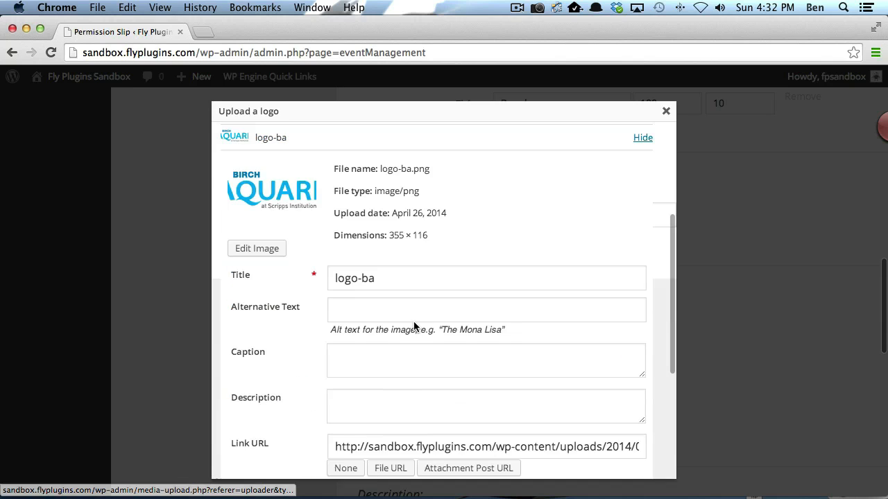
scroll(428, 323, "down", 5)
left_click(354, 406)
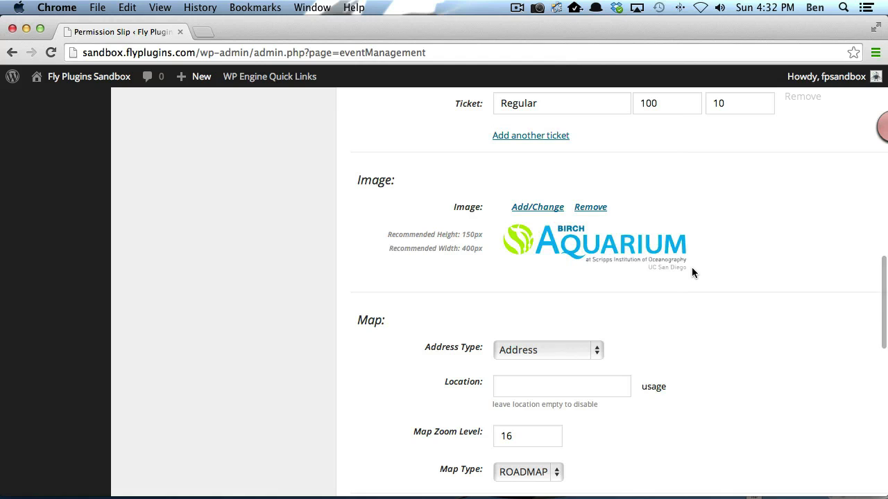
scroll(679, 316, "down", 4)
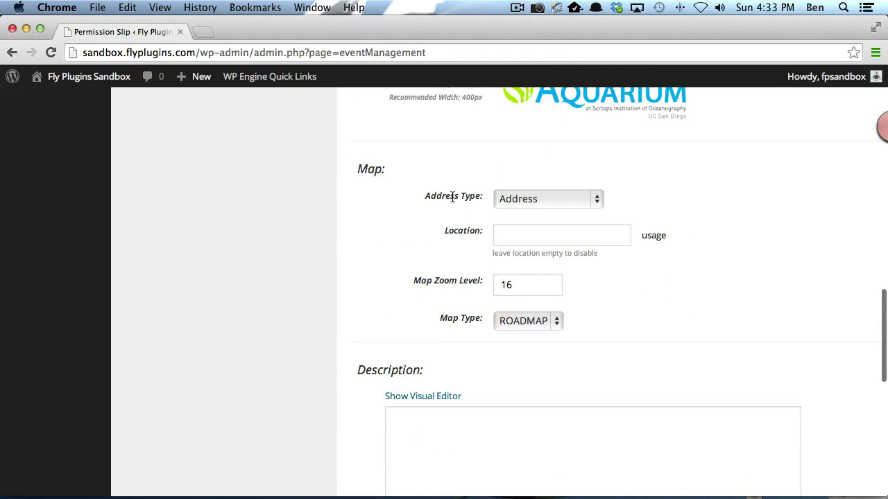
Step: Paste the aquarium's address as the map Location, with zoom level 10 and ROADMAP type
left_click(597, 201)
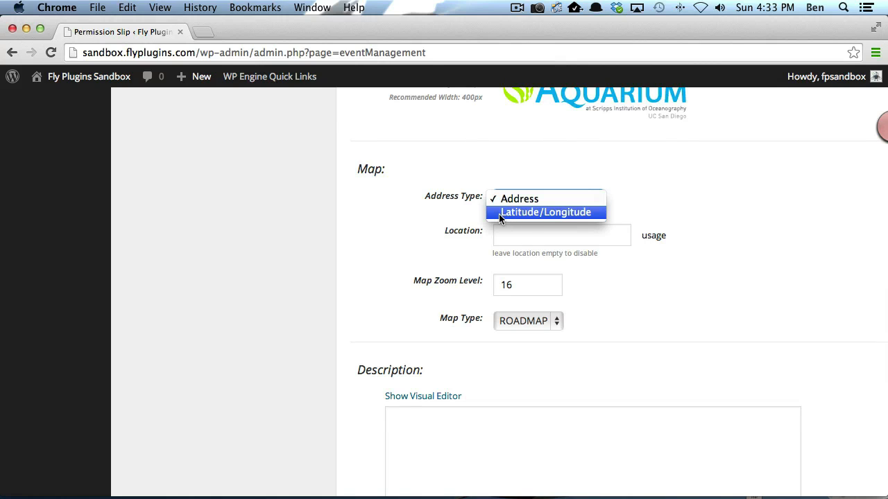
left_click(560, 238)
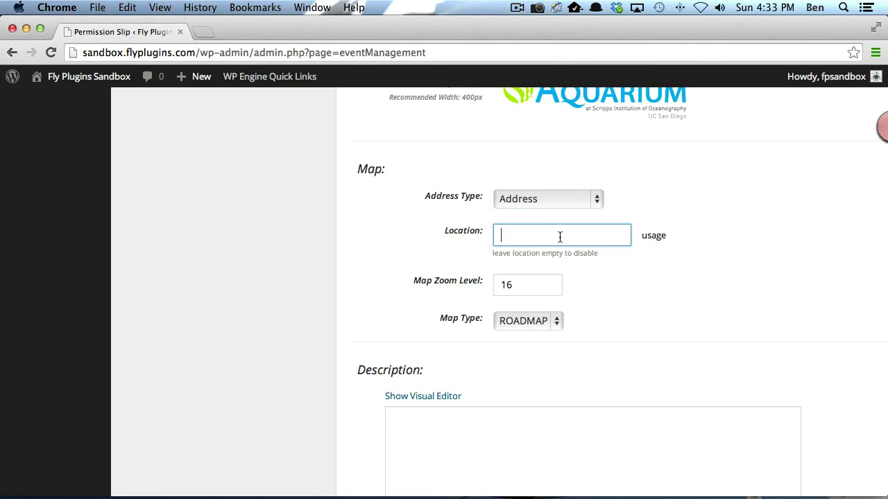
key("super+v")
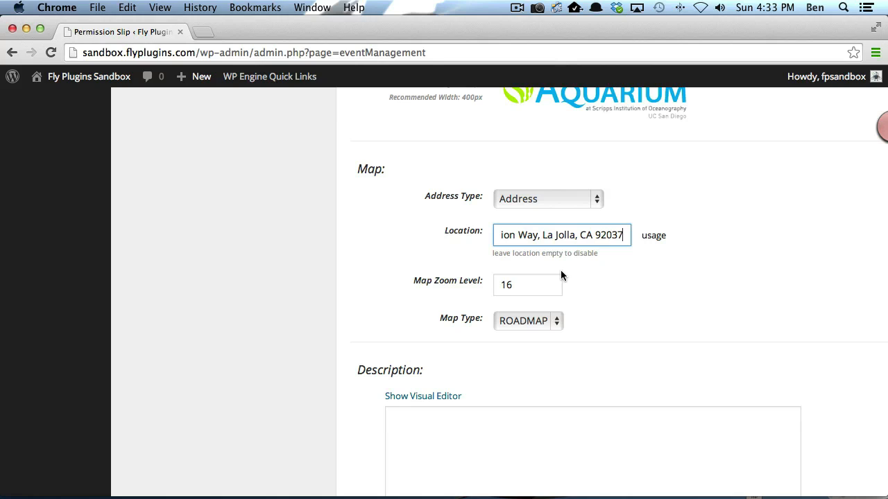
key("Tab")
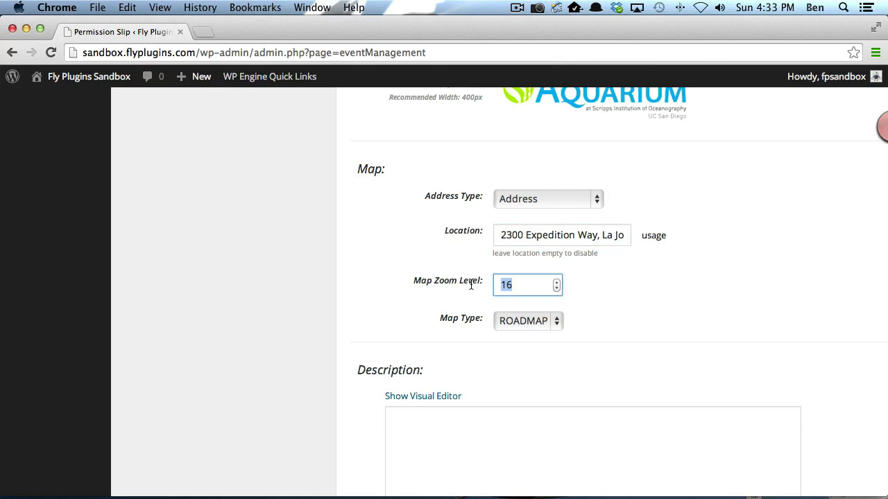
type("10")
left_click(598, 281)
scroll(652, 323, "down", 2)
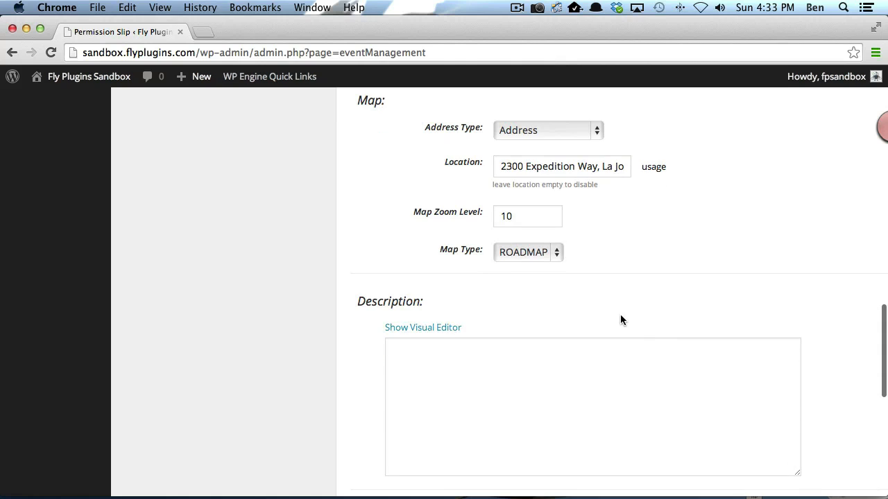
left_click(555, 253)
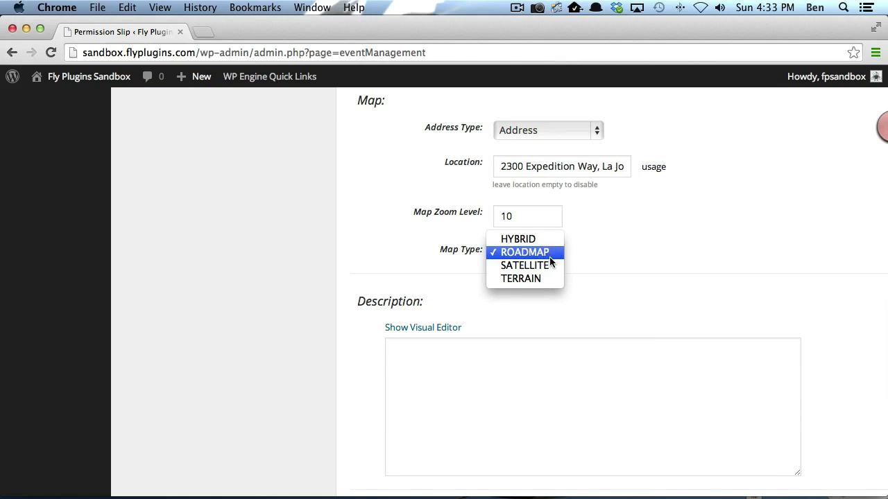
left_click(655, 243)
Step: Enter 'Birch Aquarium tour' as the event description
scroll(574, 346, "down", 4)
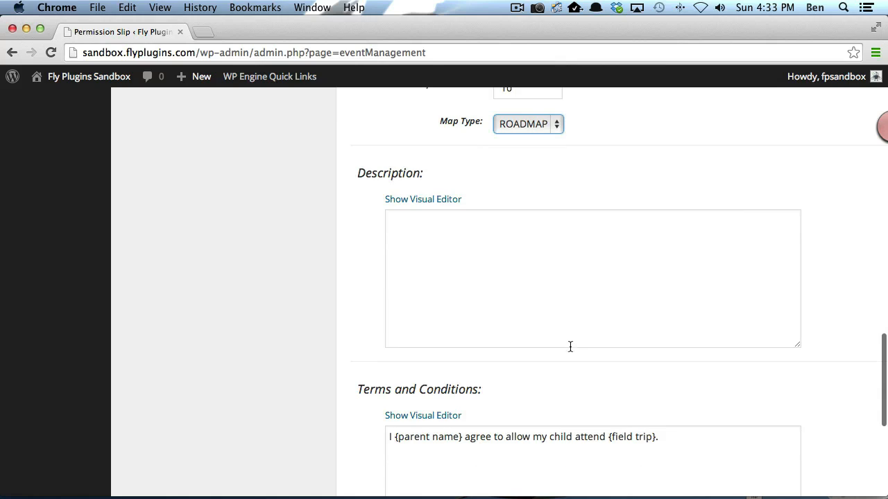
left_click(571, 344)
type("Birch")
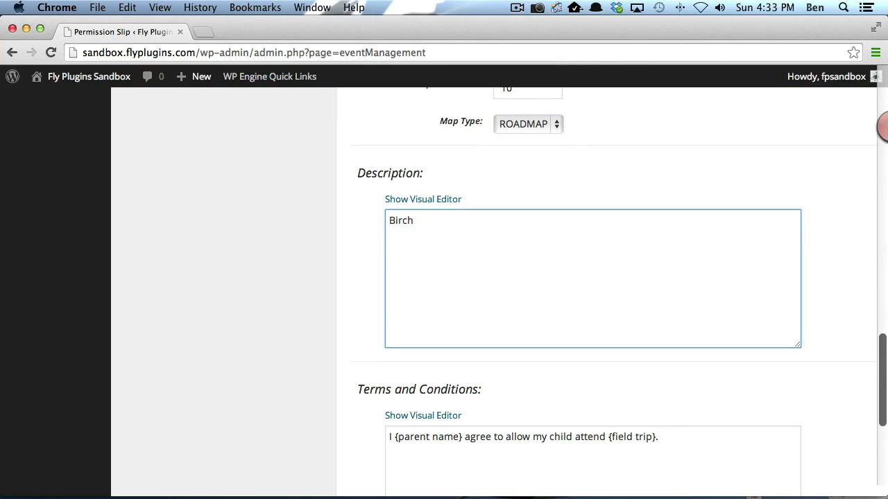
type(" Aquaru")
key("BackSpace")
type("ium tour")
scroll(581, 248, "down", 5)
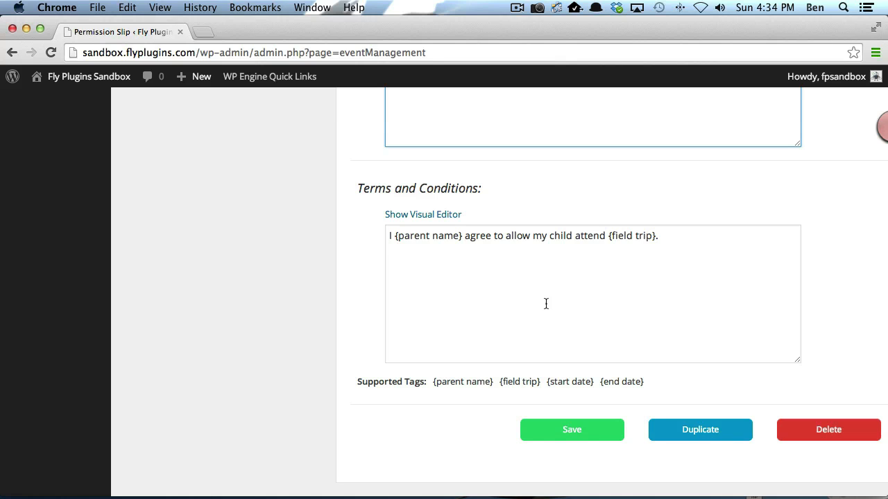
Step: Append 'We will leave on {start date} and return' to the Terms and Conditions
left_click_drag(547, 380, 596, 381)
key("super+c")
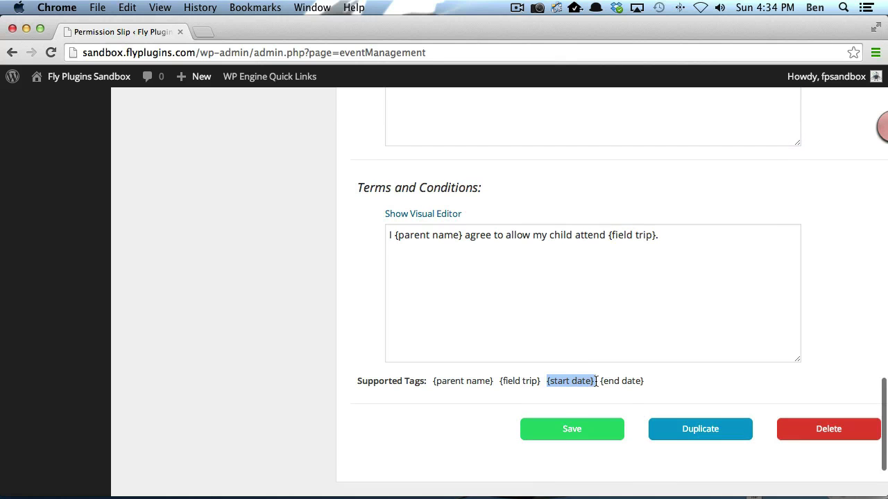
left_click(619, 298)
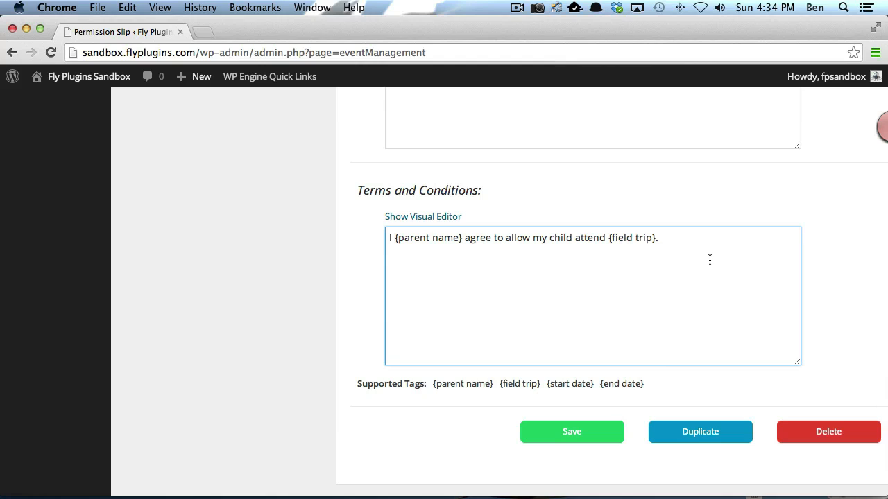
type("We will leave on")
key("super+v")
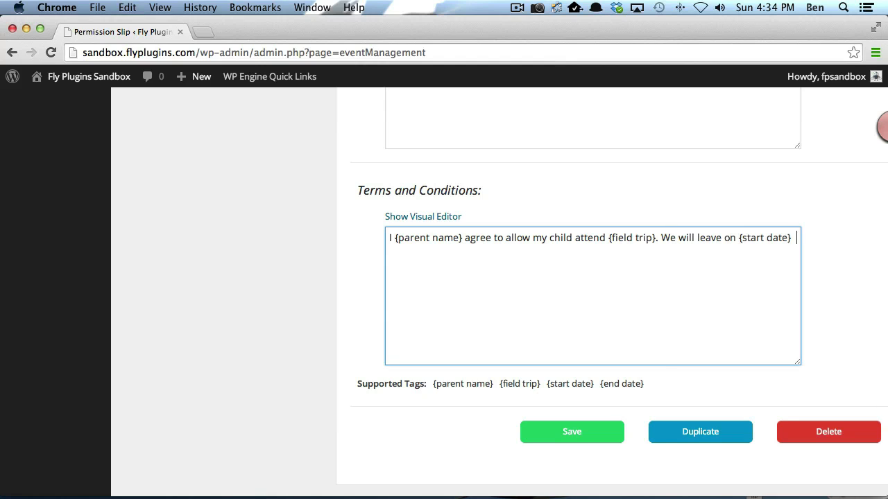
type("and return")
Step: Insert the {end date} tag after 'and return' and save the event
left_click_drag(644, 383, 599, 387)
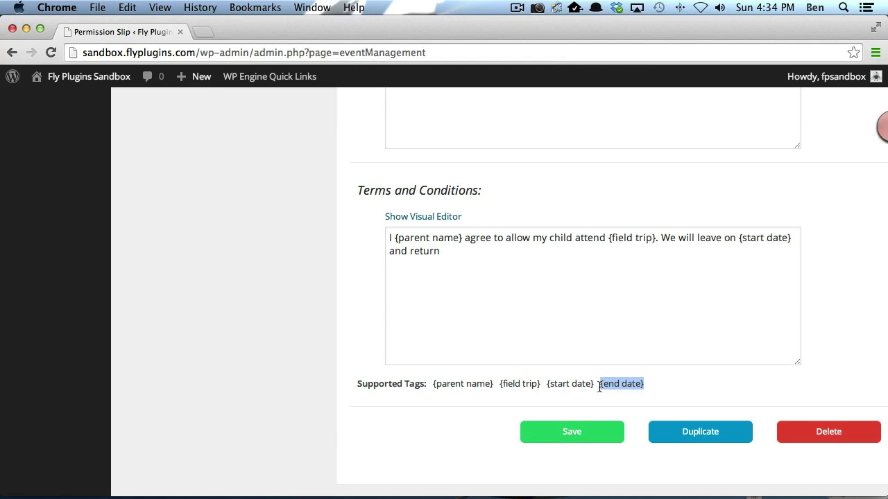
key("super+c")
left_click(532, 303)
key("super+v")
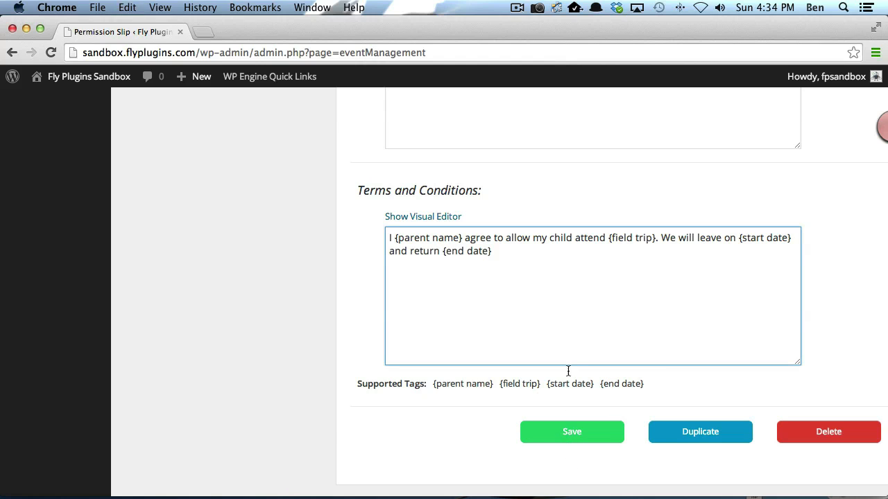
left_click(567, 432)
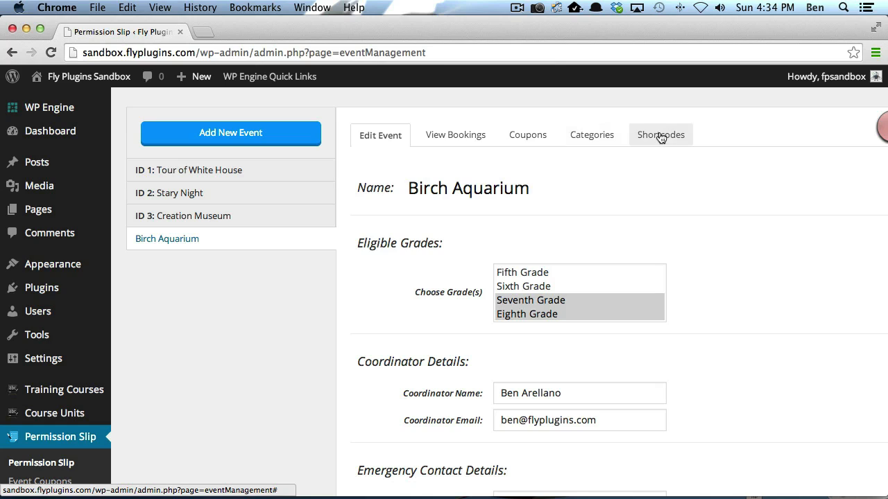
Step: Check View Bookings for existing bookings, then list the event's 10% Off and 25% Off coupons
left_click(458, 138)
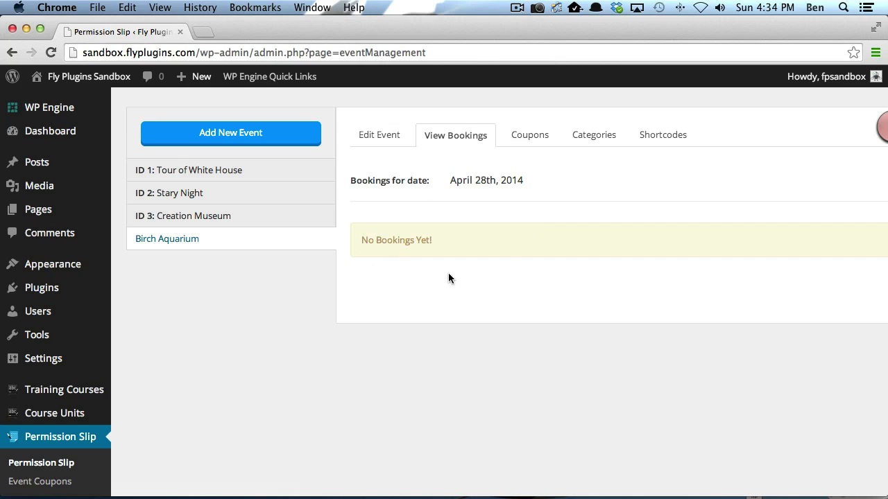
left_click(529, 134)
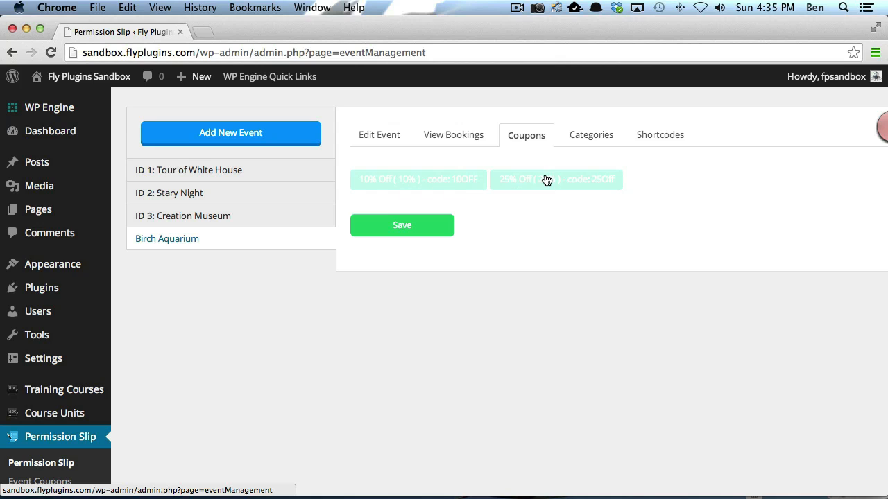
Step: Enable the 10% Off coupon for the Birch Aquarium event and save it
left_click(412, 178)
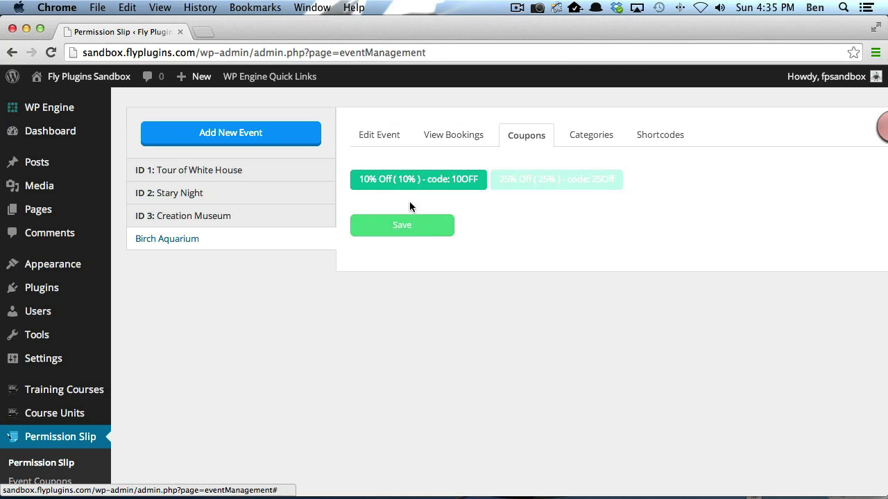
left_click(406, 231)
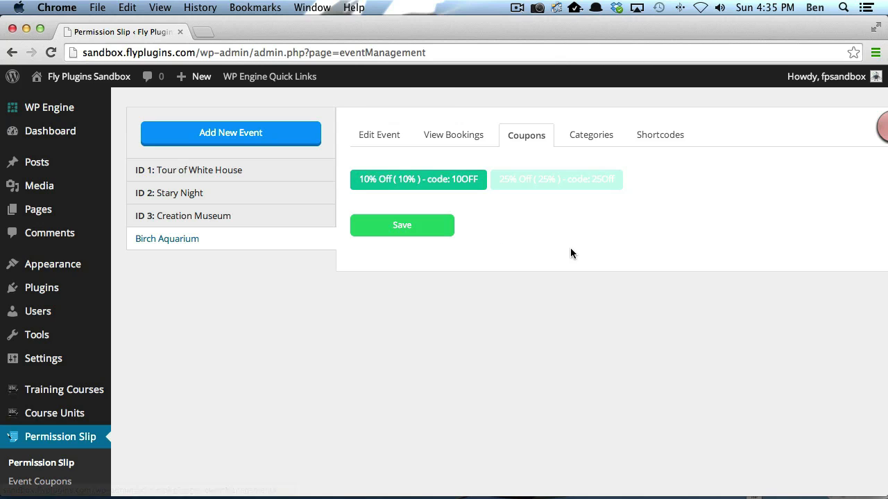
left_click(598, 138)
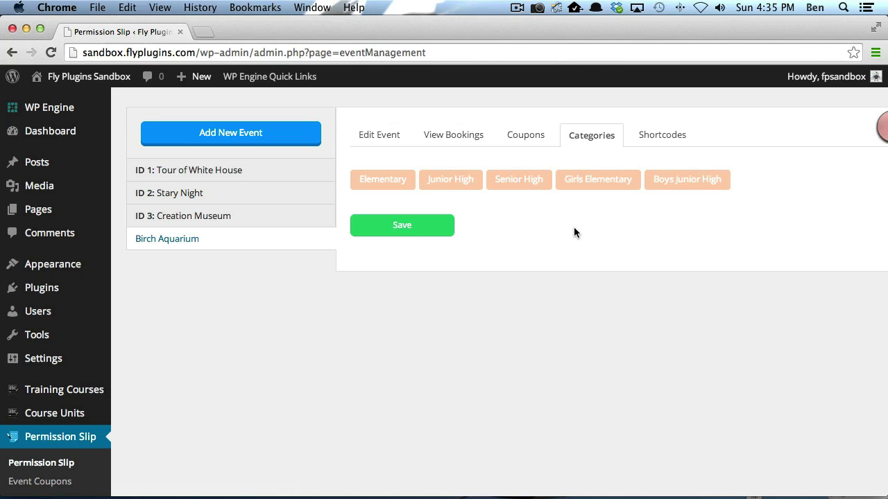
Step: Save Junior High as the event's only category, leaving Senior High and Girls Elementary unselected
left_click(457, 184)
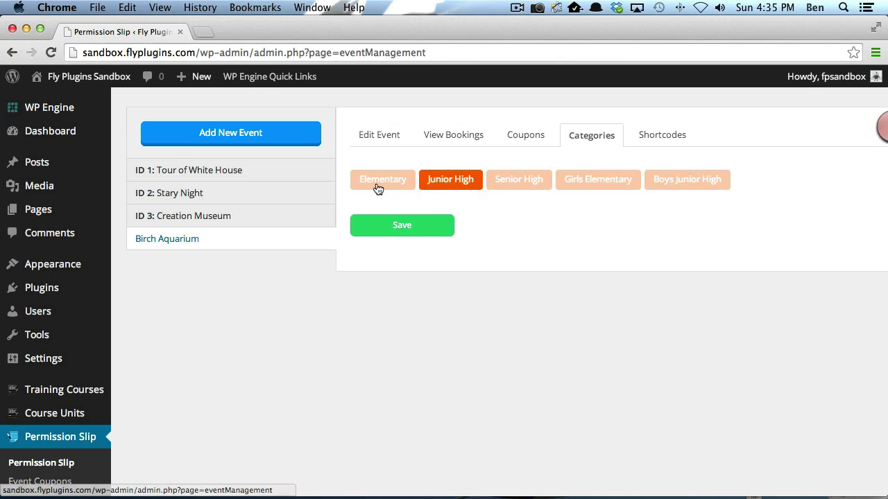
left_click(416, 224)
left_click(610, 185)
left_click(545, 183)
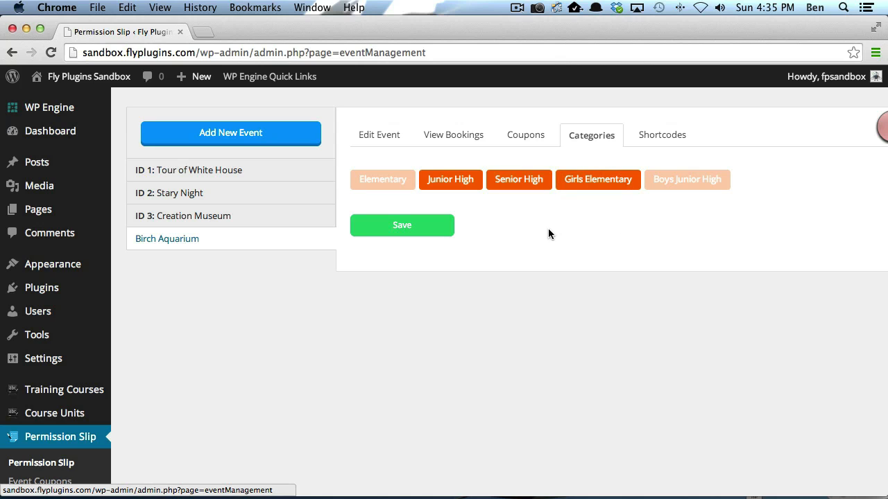
left_click(535, 186)
left_click(577, 188)
left_click(406, 229)
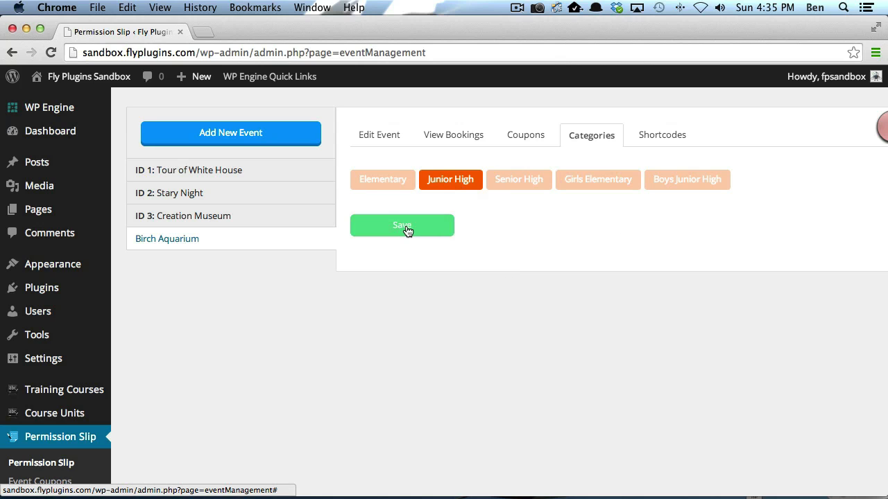
left_click(659, 137)
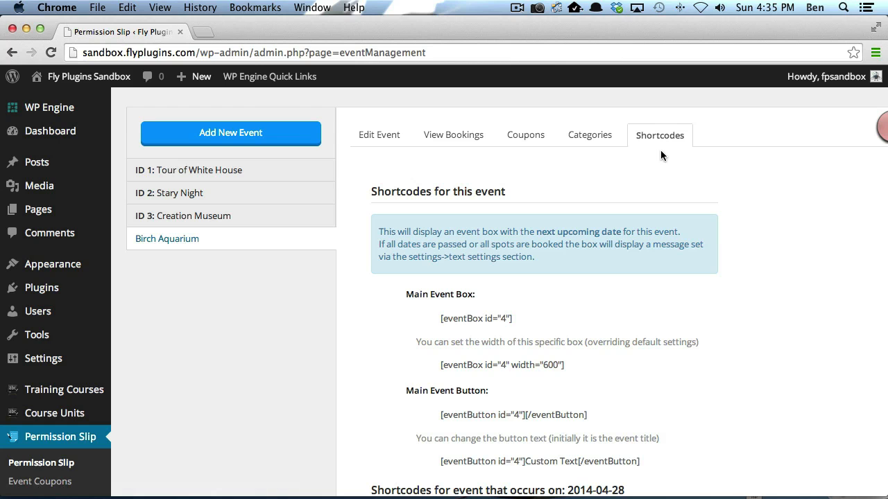
Step: Check the event's shortcodes showing event id 4, then go back to the Birch Aquarium edit form
scroll(726, 209, "down", 5)
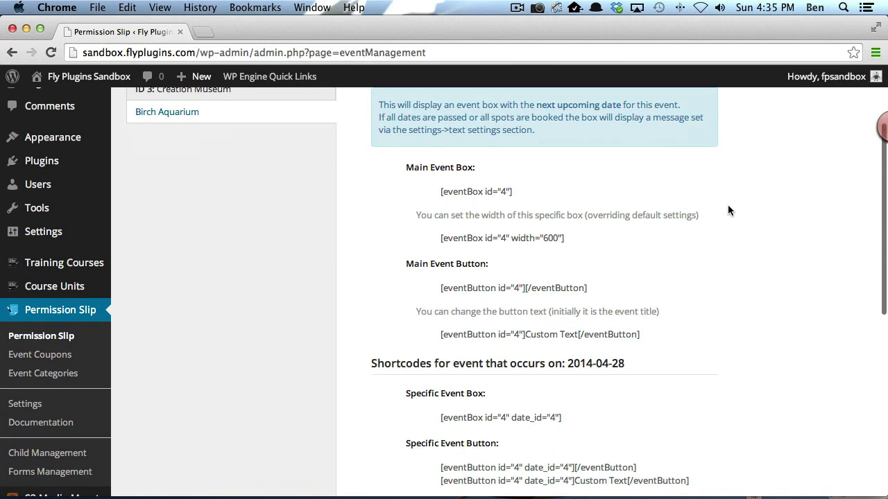
scroll(727, 210, "down", 5)
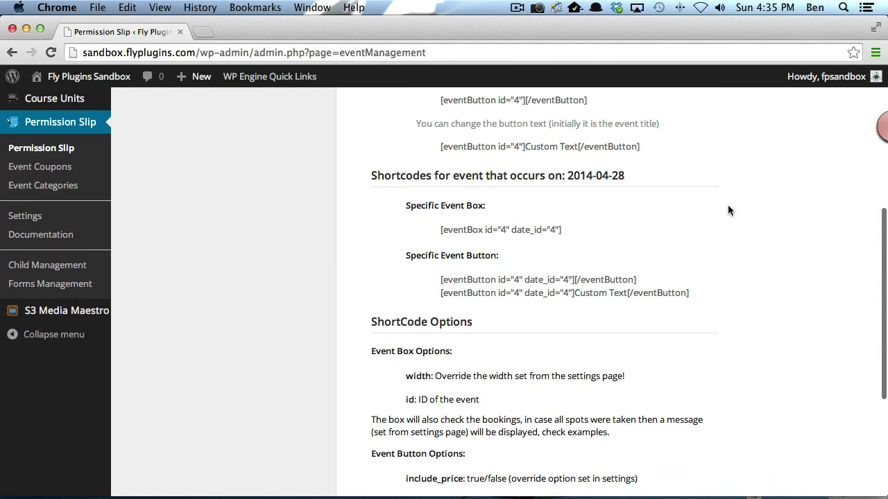
scroll(727, 211, "up", 10)
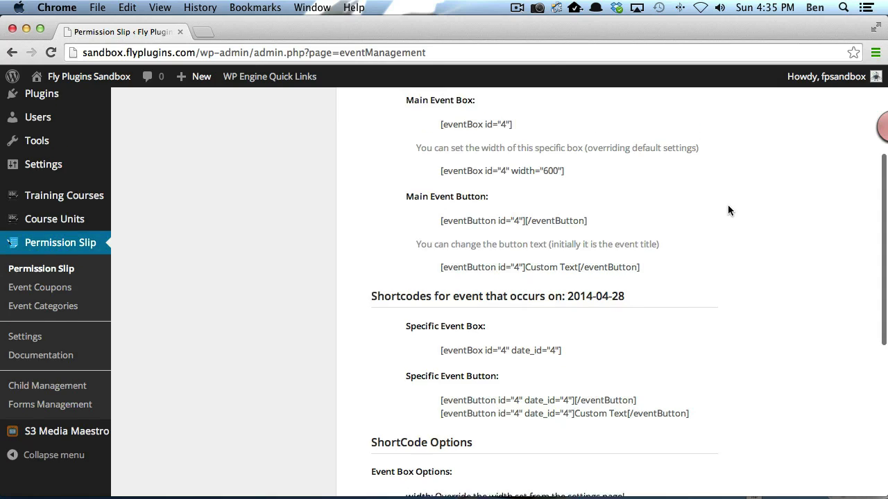
left_click(373, 137)
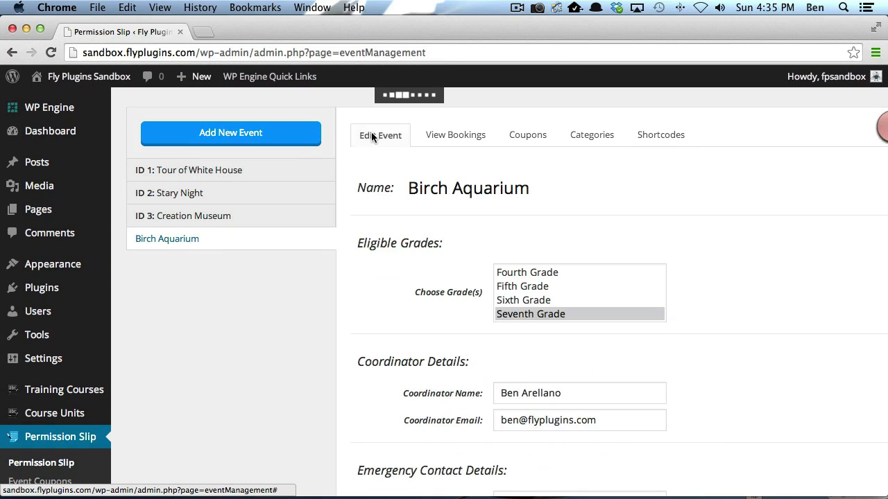